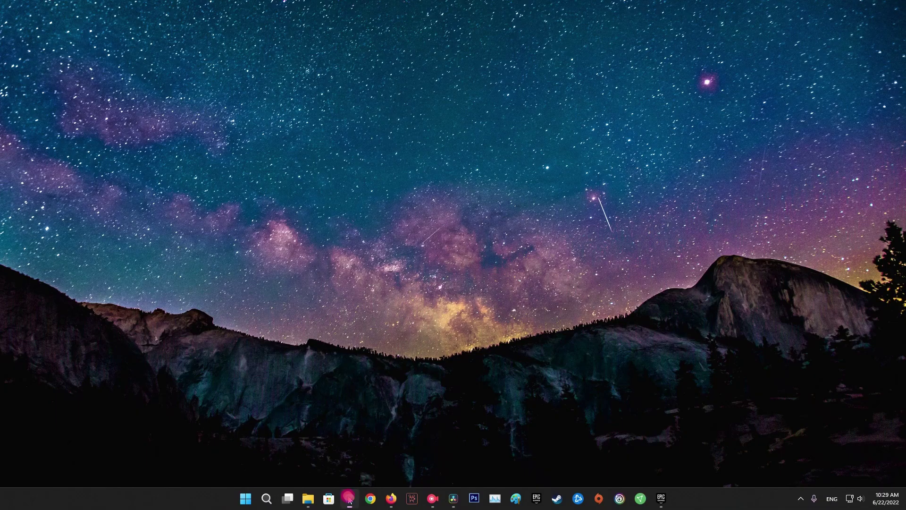
- Bring up Fall Guys' Twitter profile in Edge and scroll through its server-trouble and Custom Lobbies tweets
{"action": "left_click", "coordinate": [350, 499]}
{"action": "left_click", "coordinate": [199, 25]}
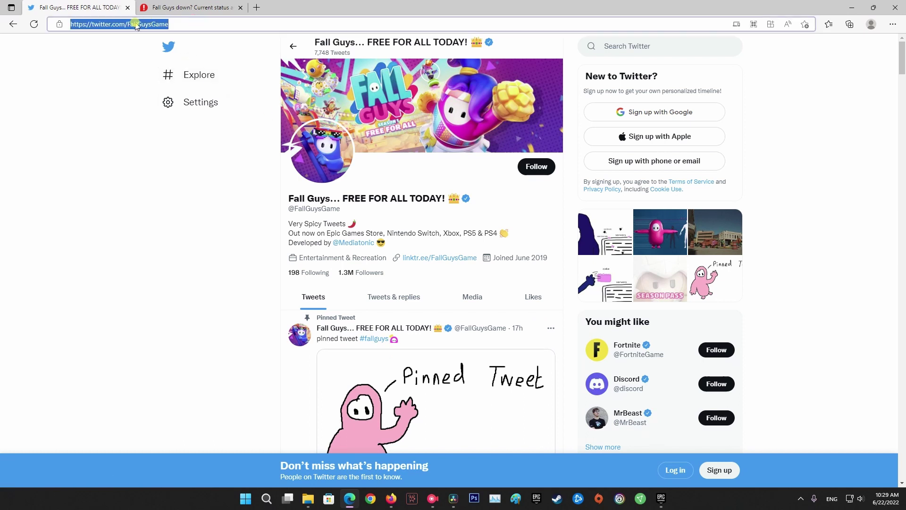
{"action": "left_click", "coordinate": [157, 223]}
{"action": "scroll", "coordinate": [340, 222], "scroll_direction": "down", "scroll_amount": 5}
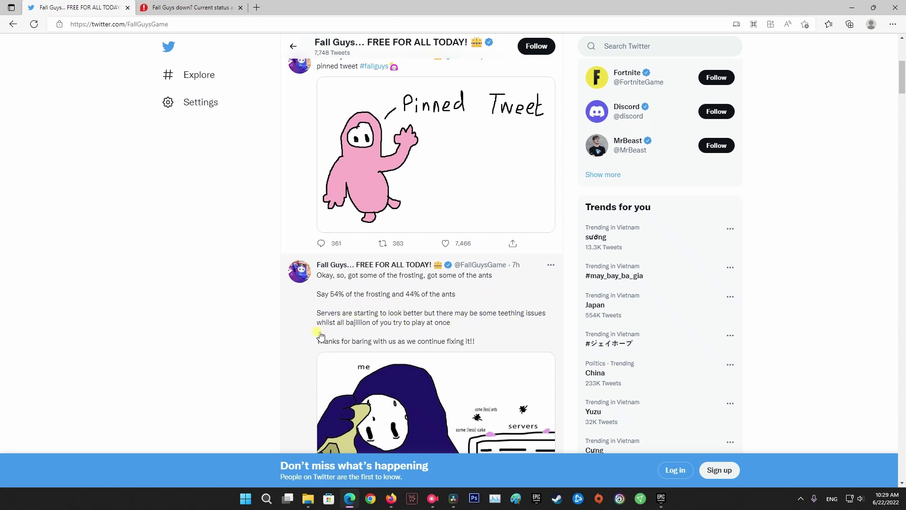
{"action": "scroll", "coordinate": [430, 348], "scroll_direction": "down", "scroll_amount": 3}
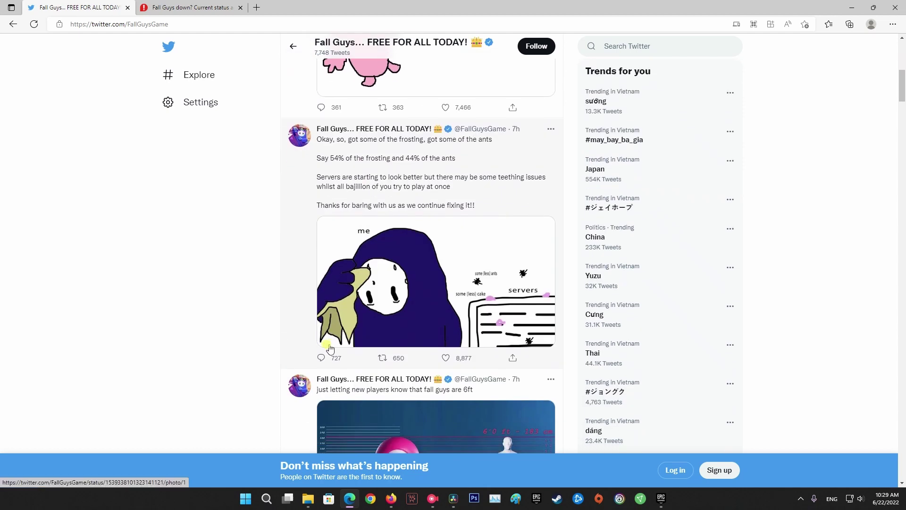
{"action": "scroll", "coordinate": [360, 349], "scroll_direction": "down", "scroll_amount": 1}
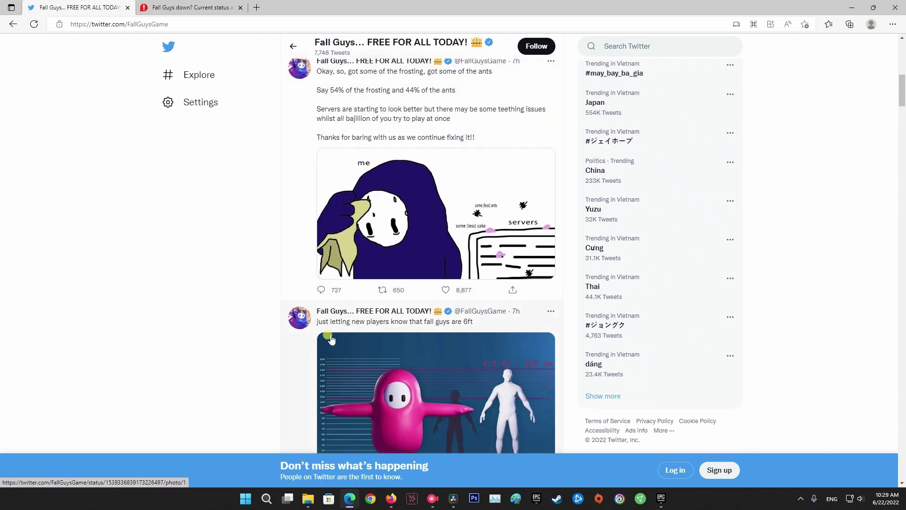
{"action": "scroll", "coordinate": [332, 339], "scroll_direction": "down", "scroll_amount": 7}
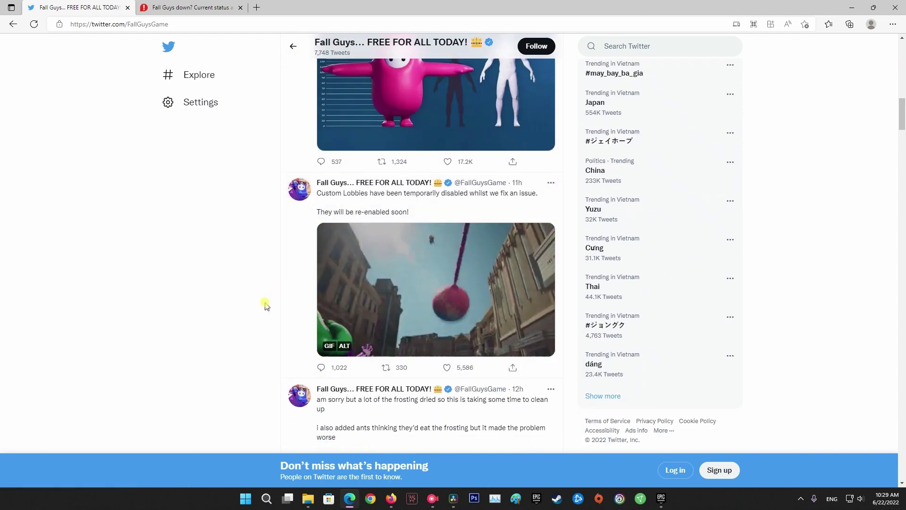
{"action": "scroll", "coordinate": [268, 302], "scroll_direction": "down", "scroll_amount": 1}
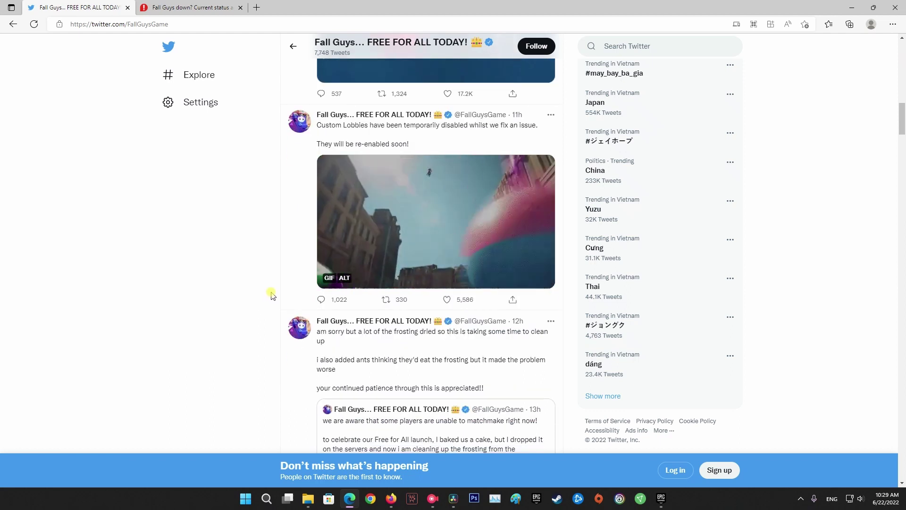
{"action": "scroll", "coordinate": [269, 293], "scroll_direction": "down", "scroll_amount": 2}
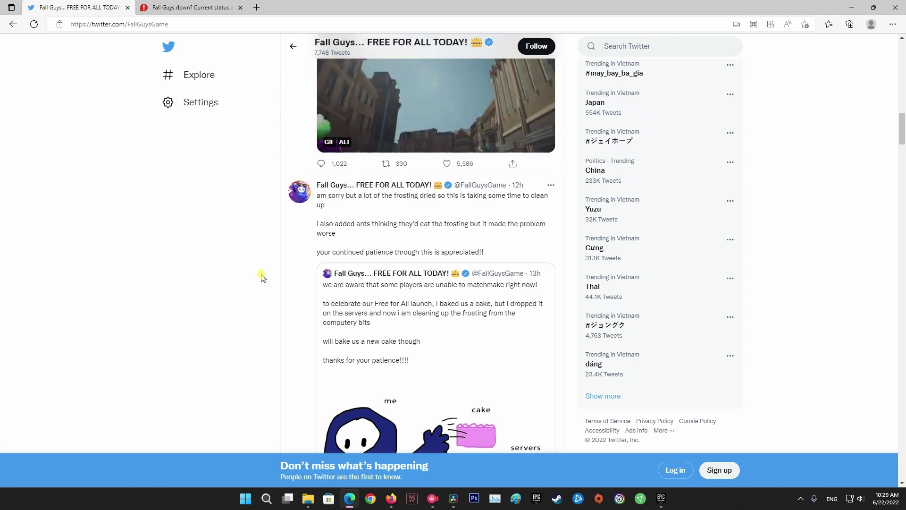
- Switch to the Downdetector tab and scroll through the Fall Guys outage chart and user comments
{"action": "key", "text": "ctrl+Tab"}
{"action": "scroll", "coordinate": [322, 293], "scroll_direction": "down", "scroll_amount": 4}
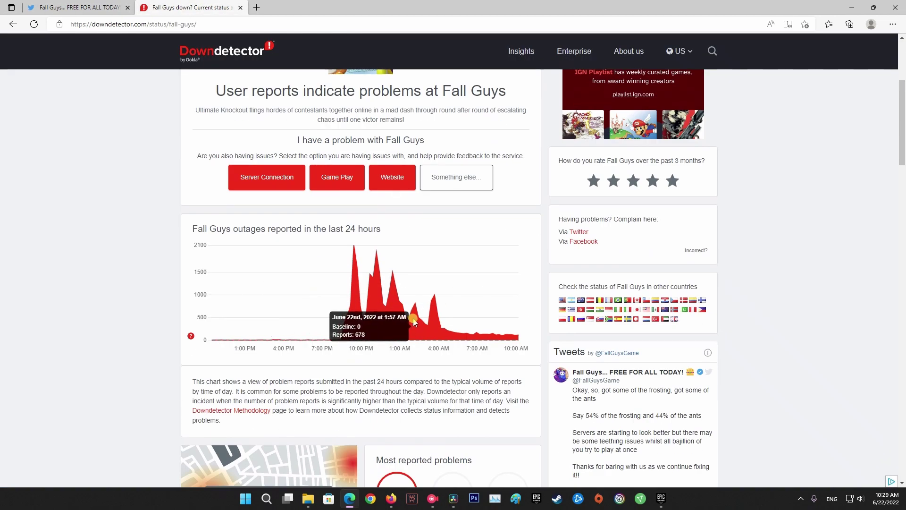
{"action": "scroll", "coordinate": [415, 322], "scroll_direction": "down", "scroll_amount": 8}
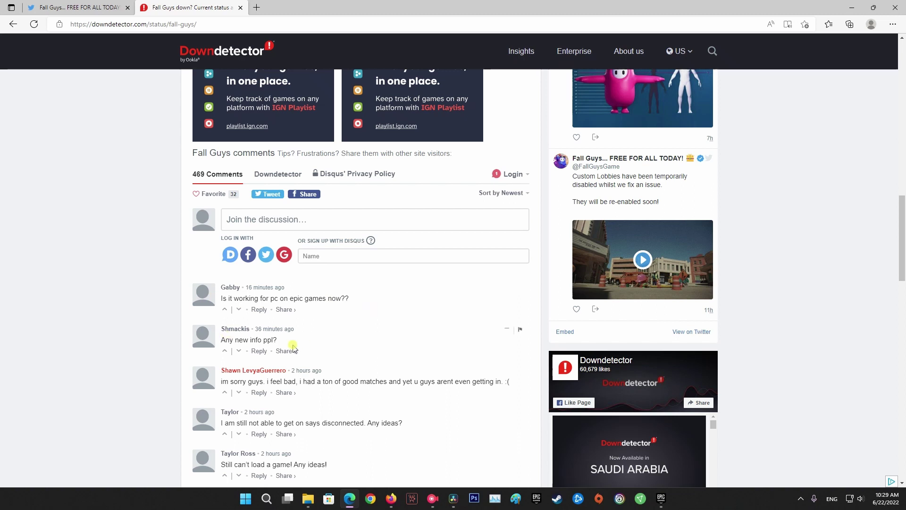
{"action": "scroll", "coordinate": [246, 306], "scroll_direction": "down", "scroll_amount": 3}
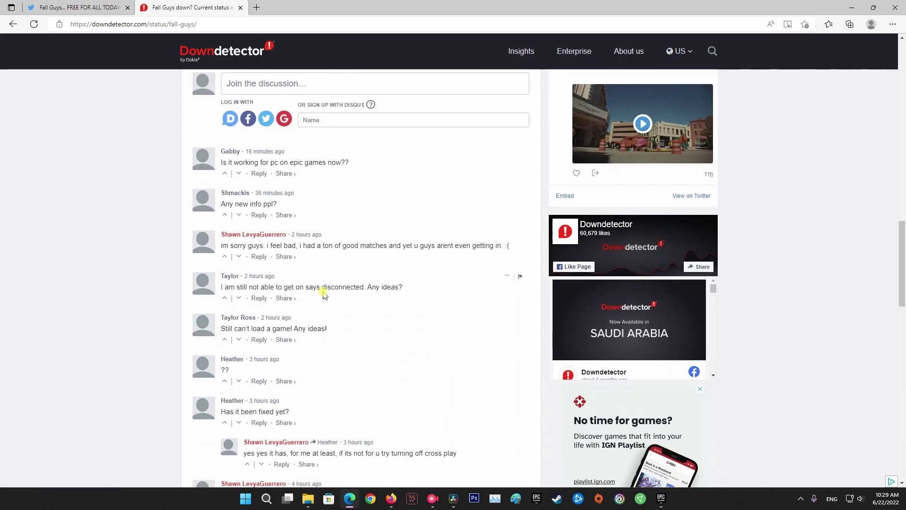
{"action": "scroll", "coordinate": [227, 413], "scroll_direction": "down", "scroll_amount": 3}
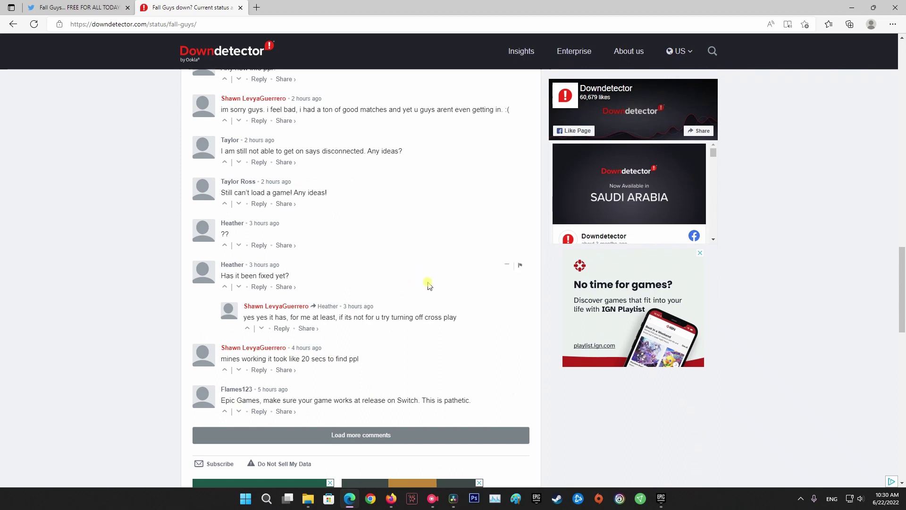
{"action": "scroll", "coordinate": [427, 284], "scroll_direction": "up", "scroll_amount": 20}
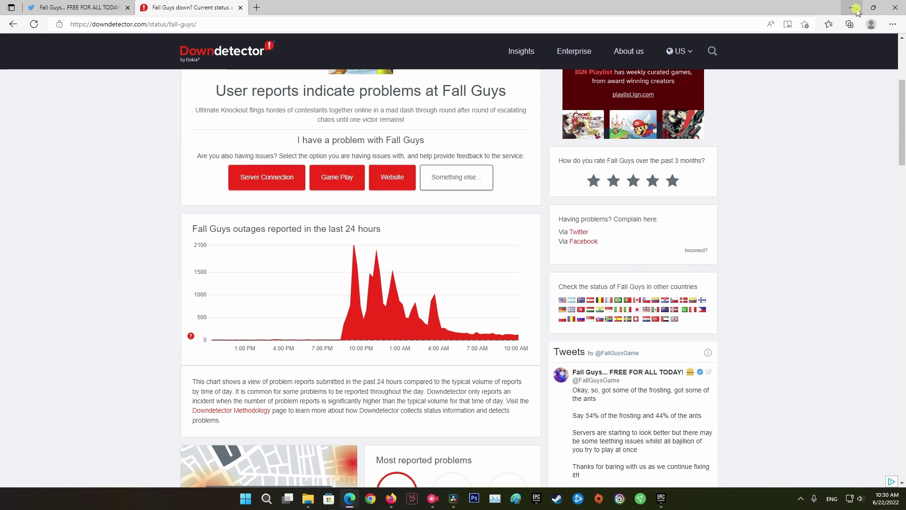
- Minimize Edge, open Epic Games Launcher and close the stuck Fall Guys game window
{"action": "left_click", "coordinate": [855, 8]}
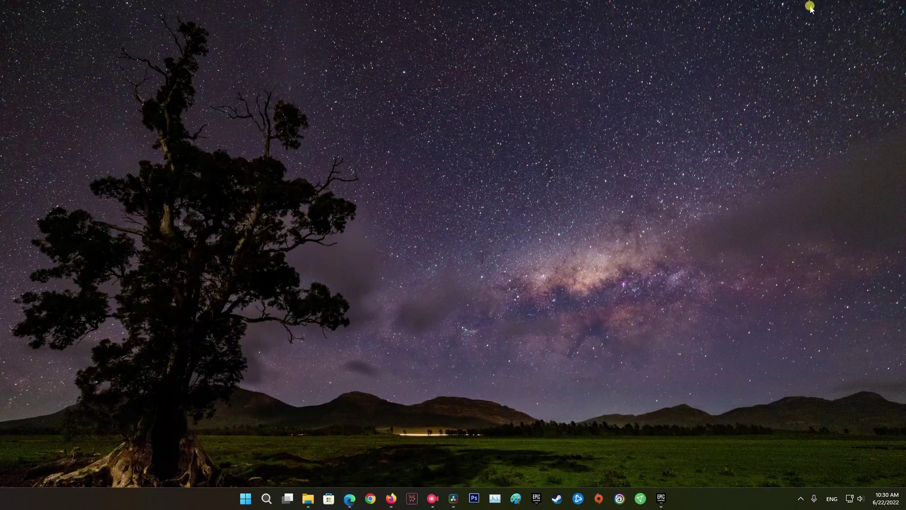
{"action": "left_click", "coordinate": [667, 501]}
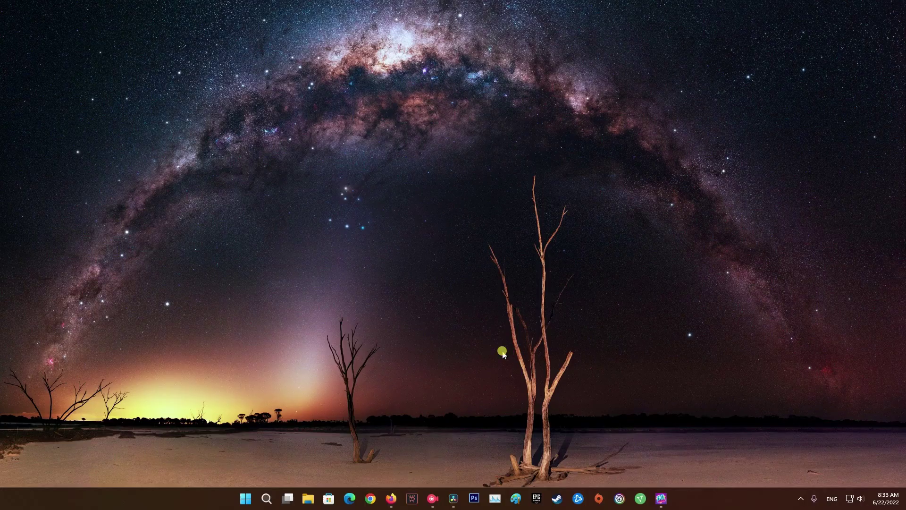
{"action": "right_click", "coordinate": [679, 502]}
{"action": "left_click", "coordinate": [632, 471]}
- Check running processes in Task Manager, then relaunch Fall Guys from Quick Launch
{"action": "left_click", "coordinate": [493, 496]}
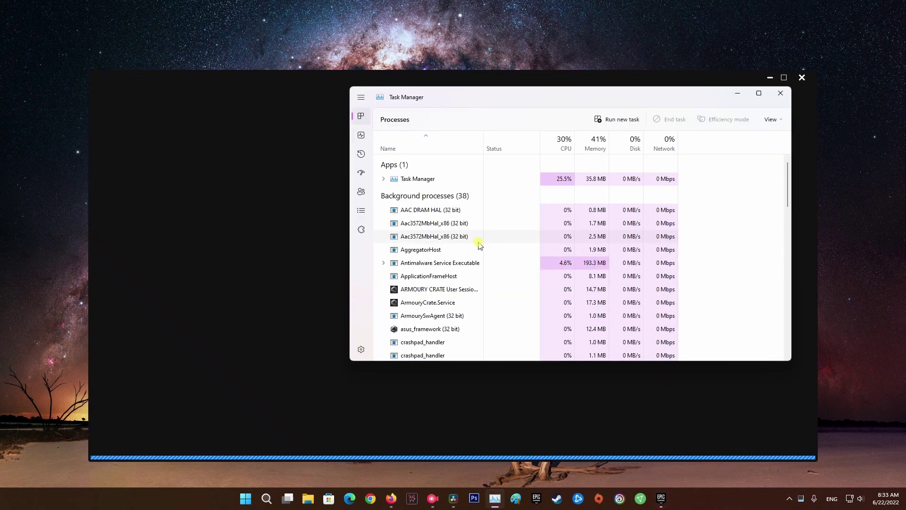
{"action": "scroll", "coordinate": [444, 253], "scroll_direction": "down", "scroll_amount": 1}
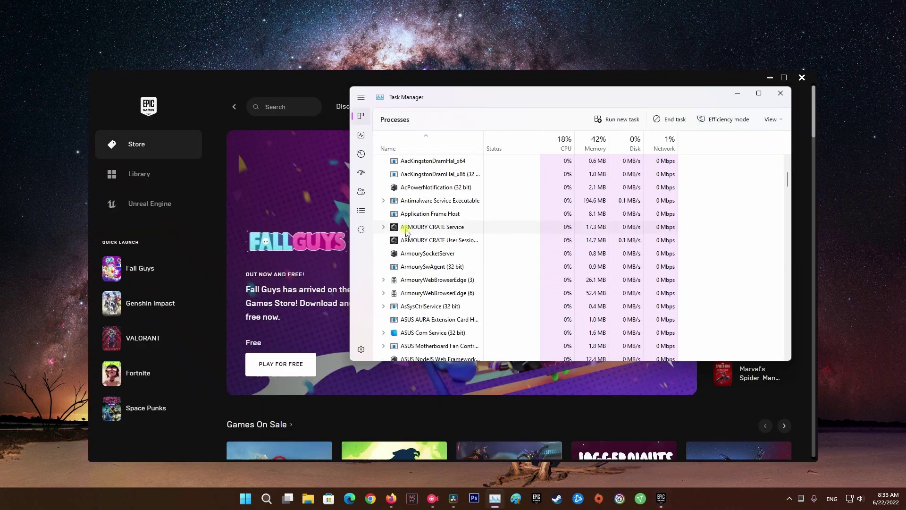
{"action": "scroll", "coordinate": [517, 287], "scroll_direction": "up", "scroll_amount": 1}
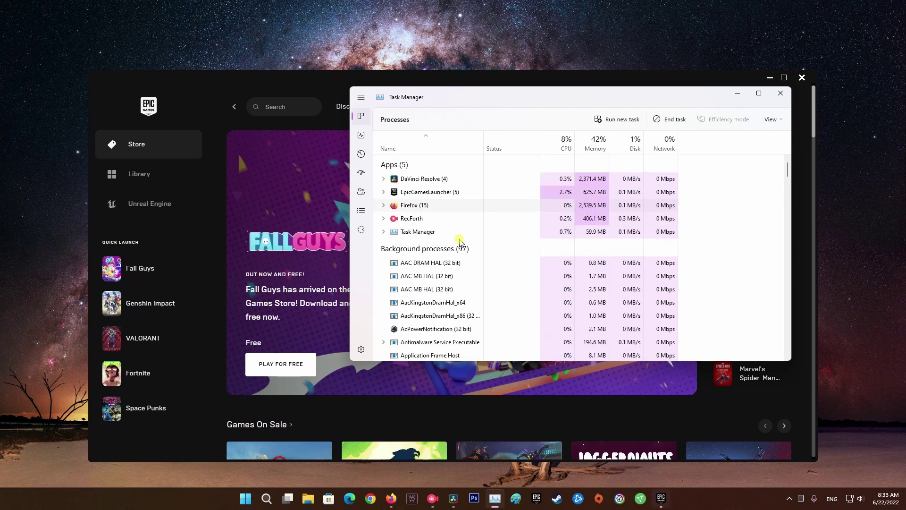
{"action": "left_click", "coordinate": [781, 93]}
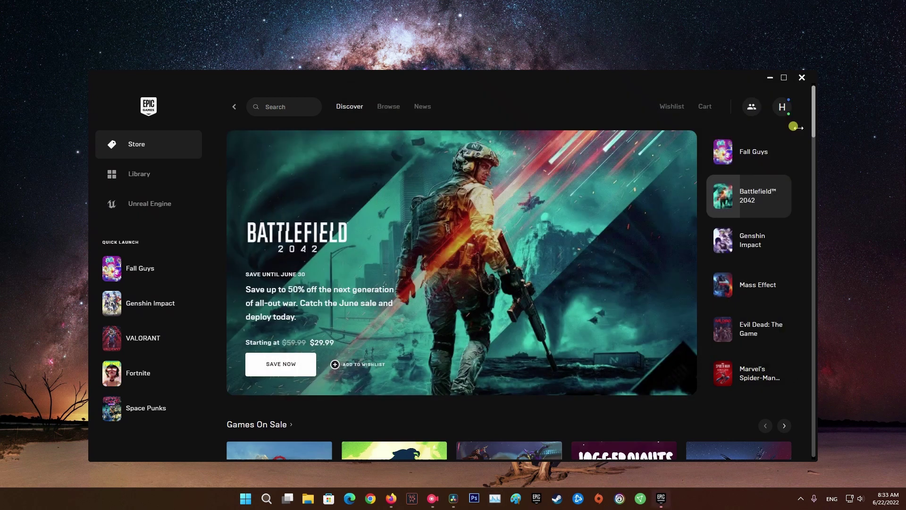
{"action": "left_click", "coordinate": [141, 270]}
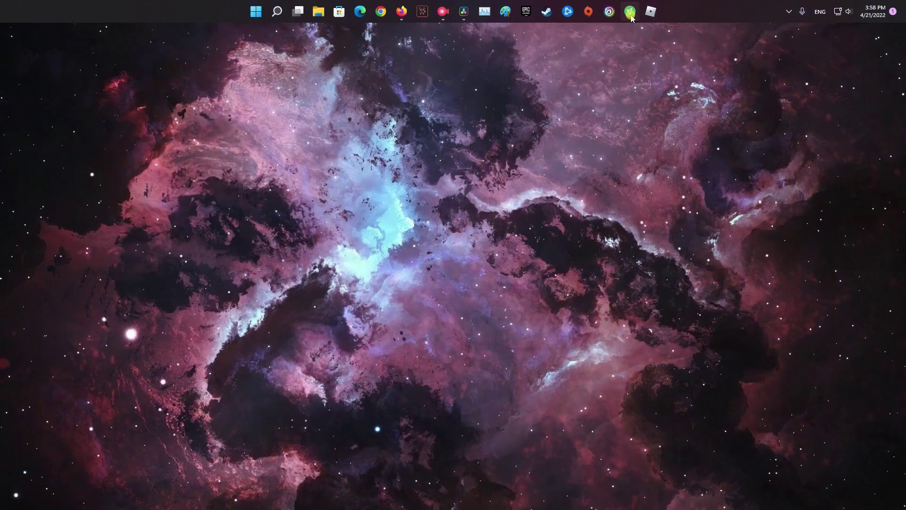
- Run a speed test on speedtest.net with the GO button
{"action": "left_click", "coordinate": [597, 168]}
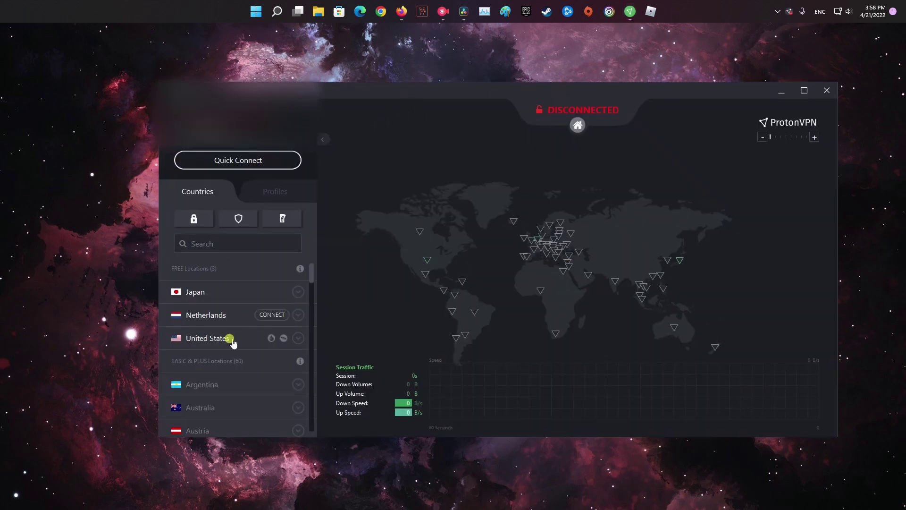
- Connect to the United States server under ProtonVPN's Free Locations
{"action": "left_click", "coordinate": [272, 338]}
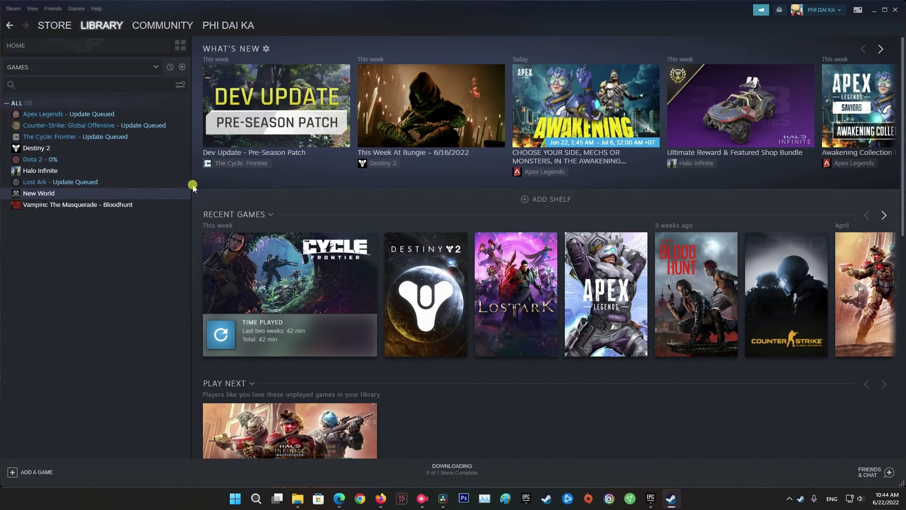
- Pause the Dota 2 download in the Steam library and exit Steam from the hidden tray icons
{"action": "left_click", "coordinate": [105, 137]}
{"action": "left_click", "coordinate": [47, 159]}
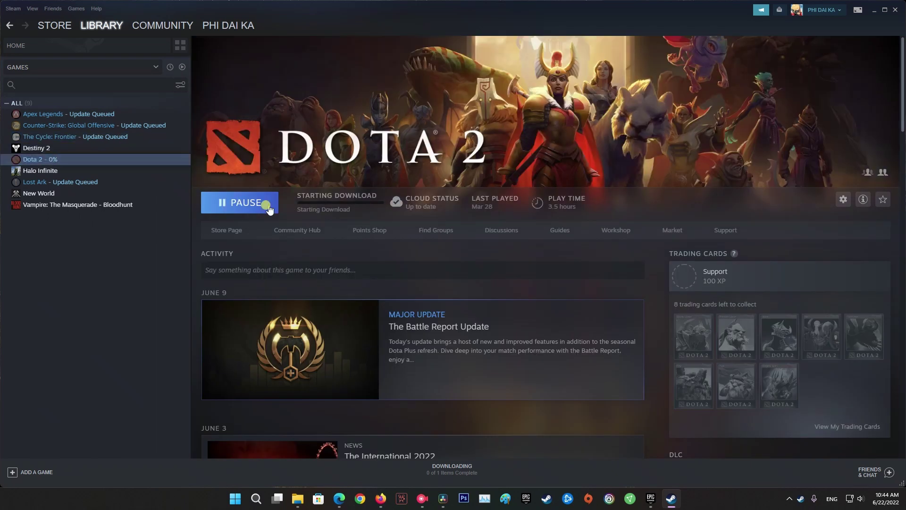
{"action": "left_click", "coordinate": [268, 207]}
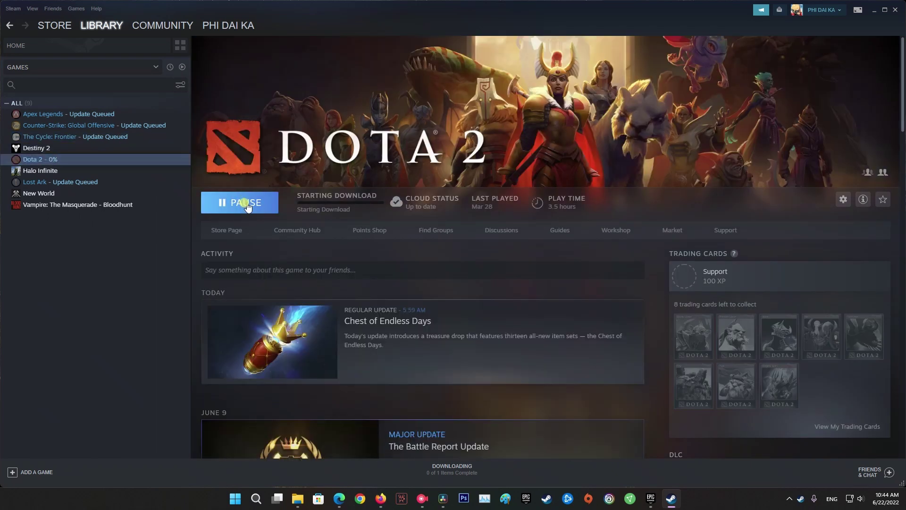
{"action": "left_click", "coordinate": [791, 499]}
{"action": "right_click", "coordinate": [774, 455]}
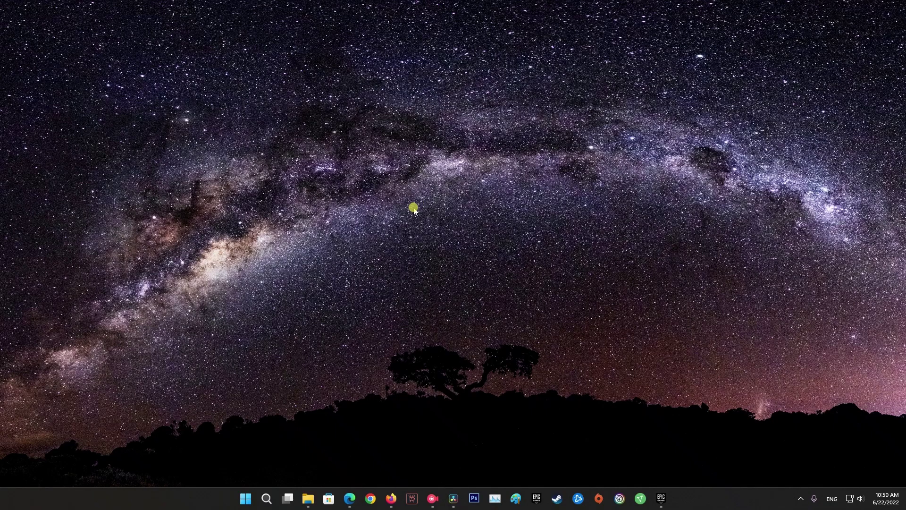
- Open Device Manager and start a driver update for the Intel Ethernet Controller under Network adapters
{"action": "key", "text": "super"}
{"action": "type", "text": "device"}
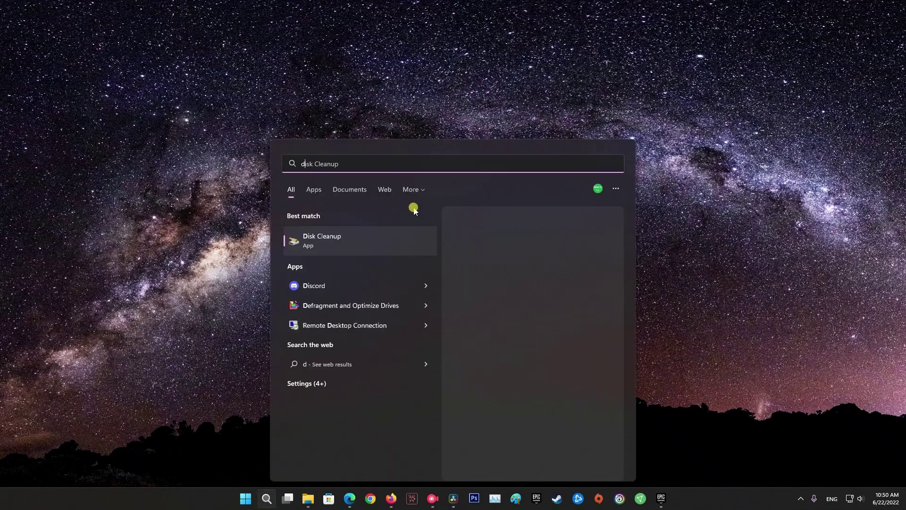
{"action": "left_click", "coordinate": [320, 239]}
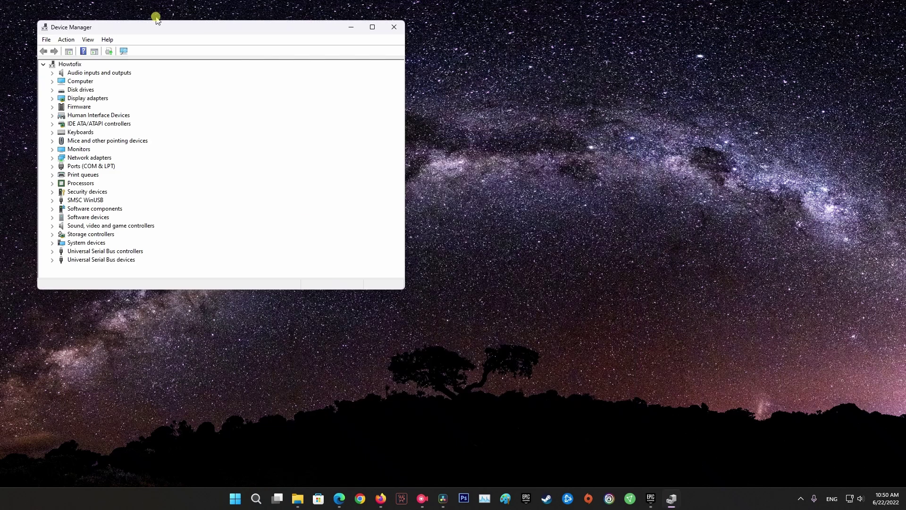
{"action": "left_click_drag", "start_coordinate": [156, 25], "coordinate": [480, 78]}
{"action": "double_click", "coordinate": [412, 211]}
{"action": "left_click", "coordinate": [462, 220]}
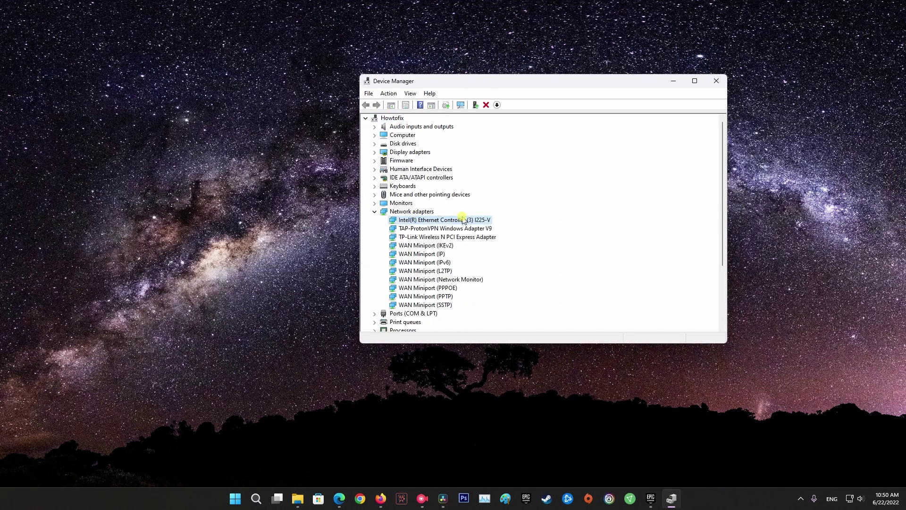
{"action": "right_click", "coordinate": [412, 220]}
{"action": "left_click", "coordinate": [454, 226]}
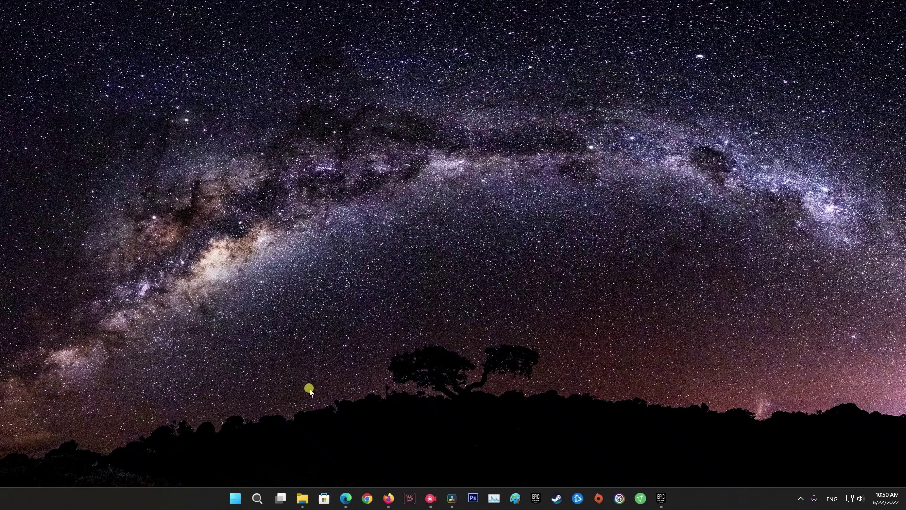
- Close Device Manager and check for updates in Settings > Windows Update
{"action": "left_click", "coordinate": [235, 499]}
{"action": "left_click", "coordinate": [568, 222]}
{"action": "left_click", "coordinate": [712, 178]}
{"action": "left_click", "coordinate": [831, 142]}
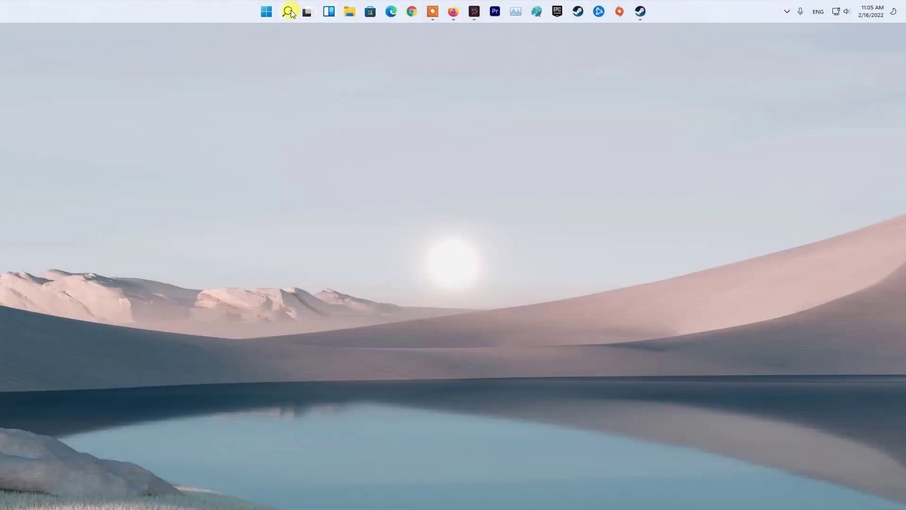
- Launch Command Prompt as administrator, approving the UAC prompt
{"action": "left_click", "coordinate": [288, 12]}
{"action": "type", "text": "cmd"}
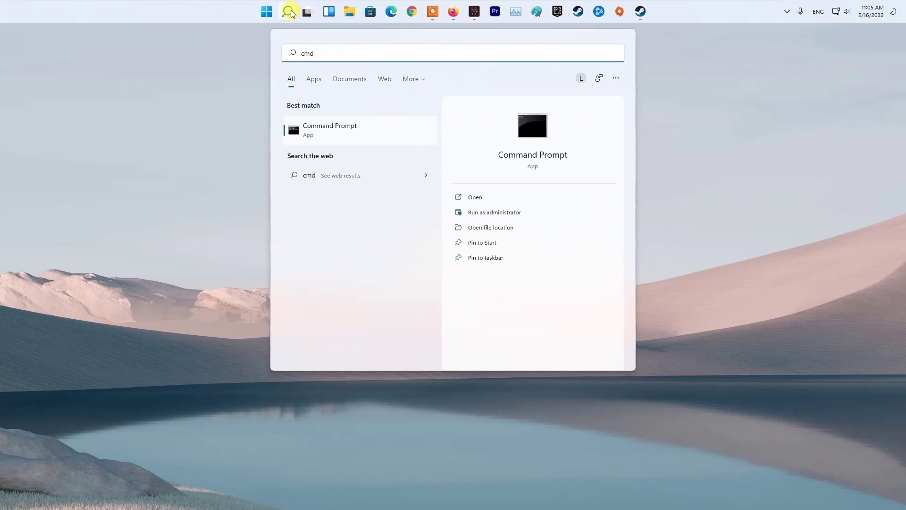
{"action": "right_click", "coordinate": [316, 131]}
{"action": "left_click", "coordinate": [347, 144]}
{"action": "left_click", "coordinate": [418, 298]}
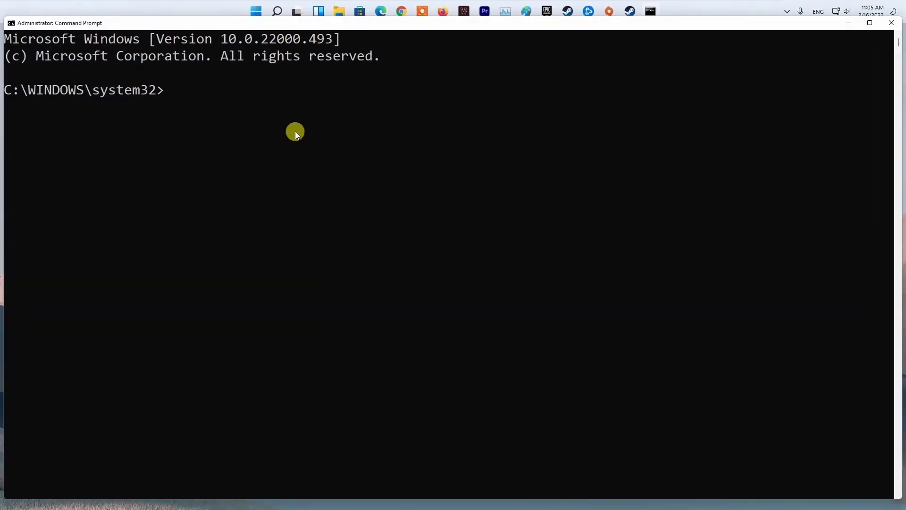
- Run ipconfig/flushdns and ipconfig/registerdns, then enter ipconfig/release
{"action": "type", "text": "ipconfig/fl"}
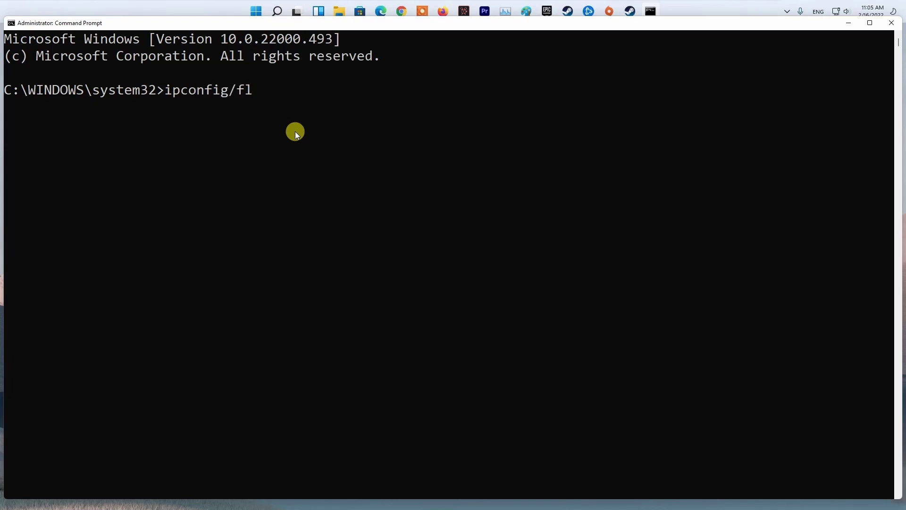
{"action": "type", "text": "ushdns"}
{"action": "key", "text": "Return"}
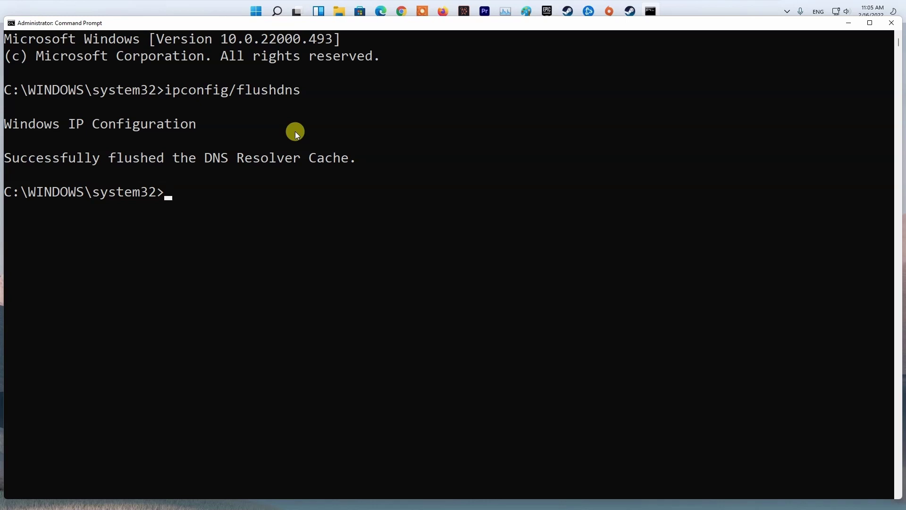
{"action": "key", "text": "Up"}
{"action": "key", "text": "BackSpace"}
{"action": "key", "text": "BackSpace"}
{"action": "key", "text": "BackSpace"}
{"action": "key", "text": "BackSpace"}
{"action": "key", "text": "BackSpace"}
{"action": "key", "text": "BackSpace"}
{"action": "key", "text": "BackSpace"}
{"action": "key", "text": "BackSpace"}
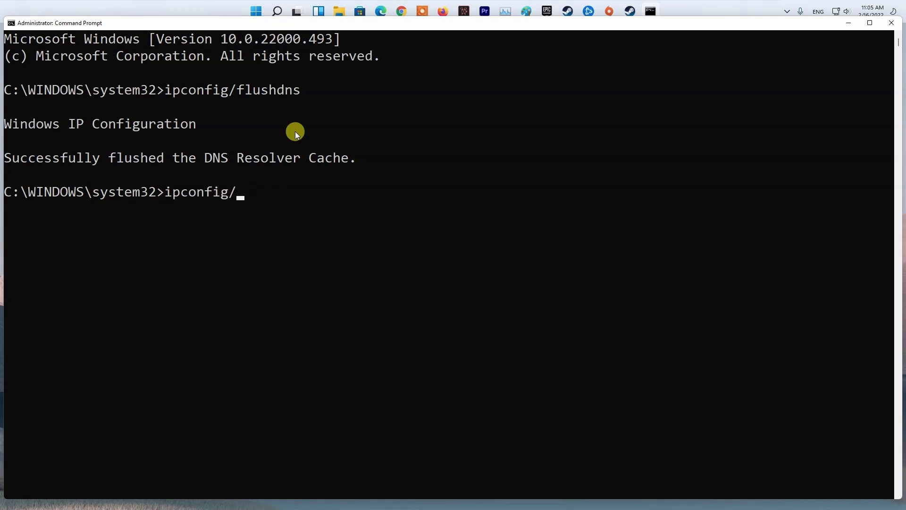
{"action": "type", "text": "registerdns"}
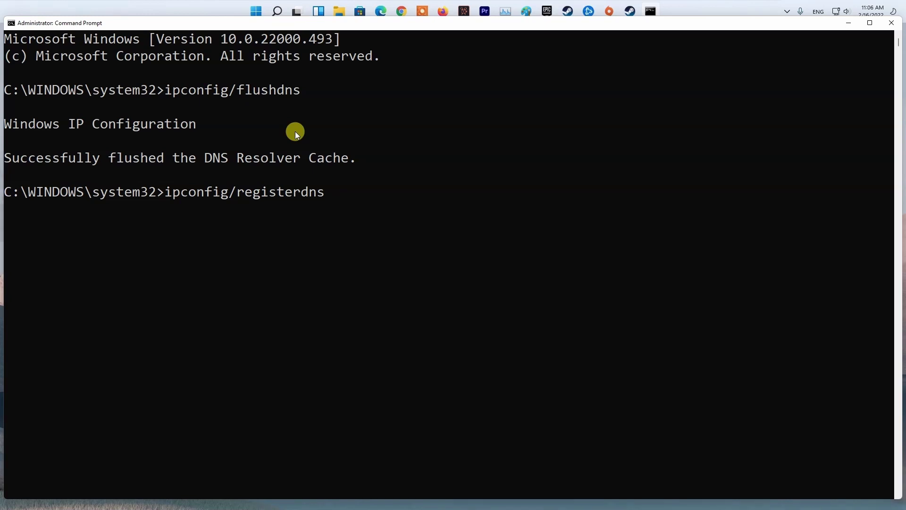
{"action": "key", "text": "Return"}
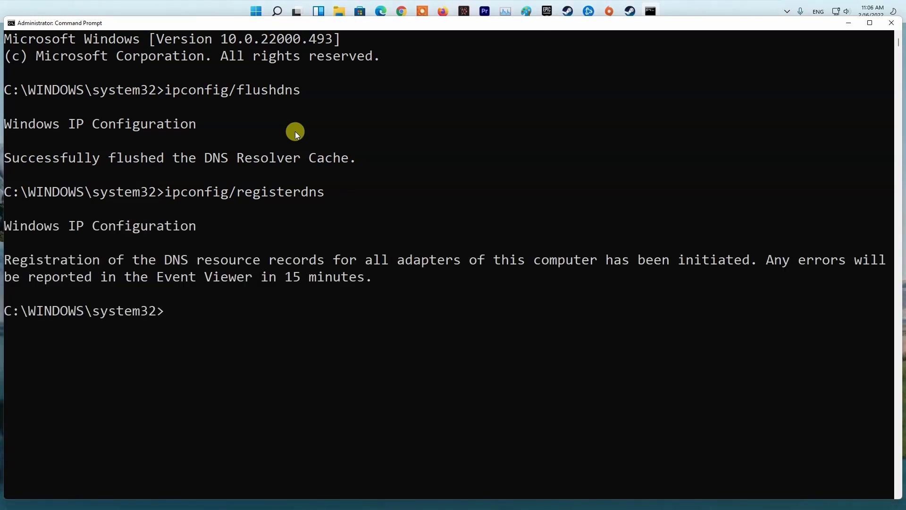
{"action": "key", "text": "Up"}
{"action": "key", "text": "BackSpace"}
{"action": "key", "text": "BackSpace"}
{"action": "key", "text": "BackSpace"}
{"action": "key", "text": "BackSpace"}
{"action": "key", "text": "BackSpace"}
{"action": "key", "text": "BackSpace"}
{"action": "key", "text": "BackSpace"}
{"action": "key", "text": "BackSpace"}
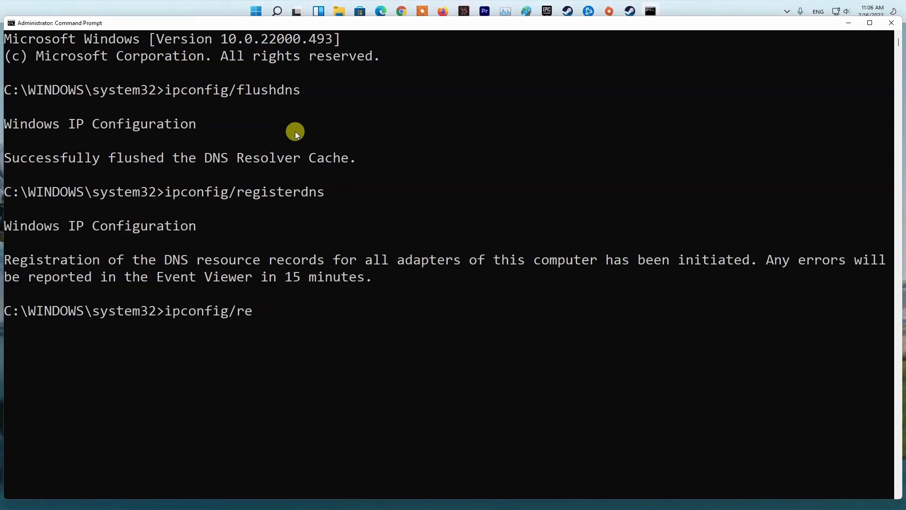
{"action": "type", "text": "lease"}
- Run ipconfig/release and ipconfig/renew, restoring 192.168.1.5, then run netsh winsock reset
{"action": "key", "text": "Return"}
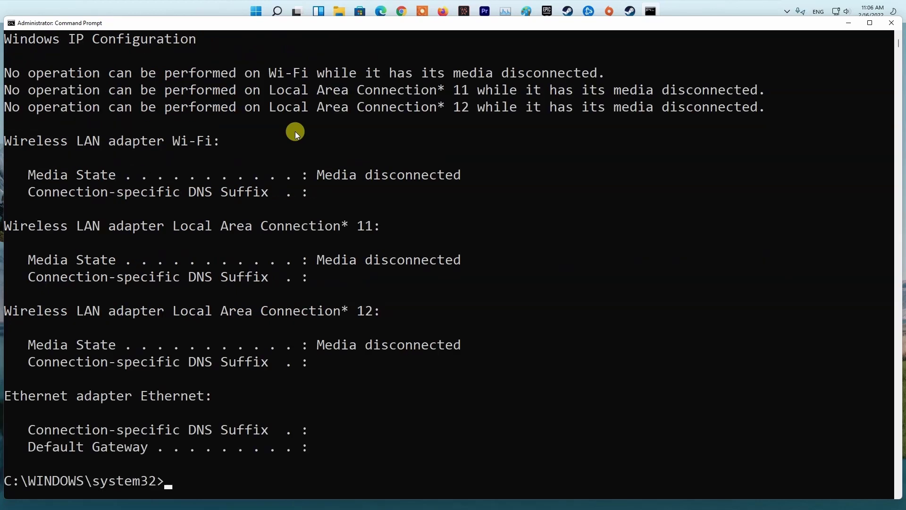
{"action": "key", "text": "Up"}
{"action": "key", "text": "BackSpace"}
{"action": "key", "text": "BackSpace"}
{"action": "key", "text": "BackSpace"}
{"action": "key", "text": "BackSpace"}
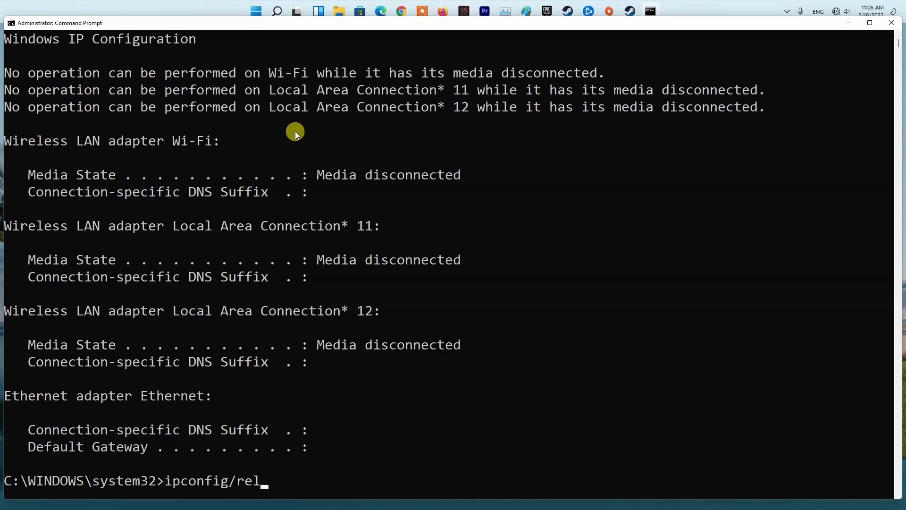
{"action": "key", "text": "BackSpace"}
{"action": "type", "text": "new"}
{"action": "key", "text": "Return"}
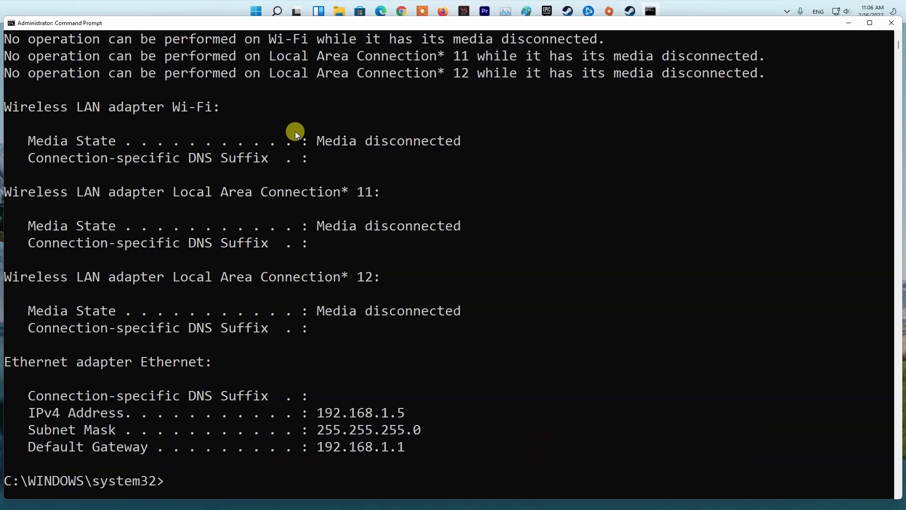
{"action": "type", "text": "netsh winsock"}
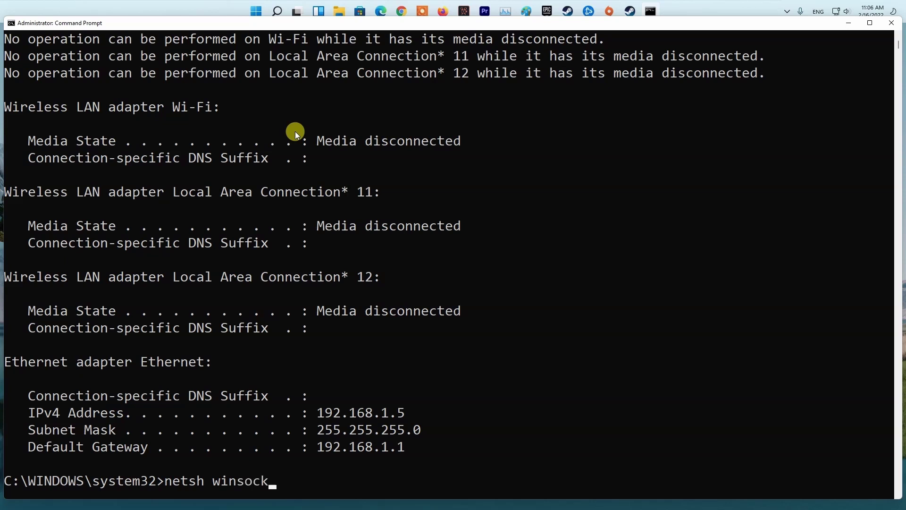
{"action": "type", "text": " reset"}
{"action": "key", "text": "Return"}
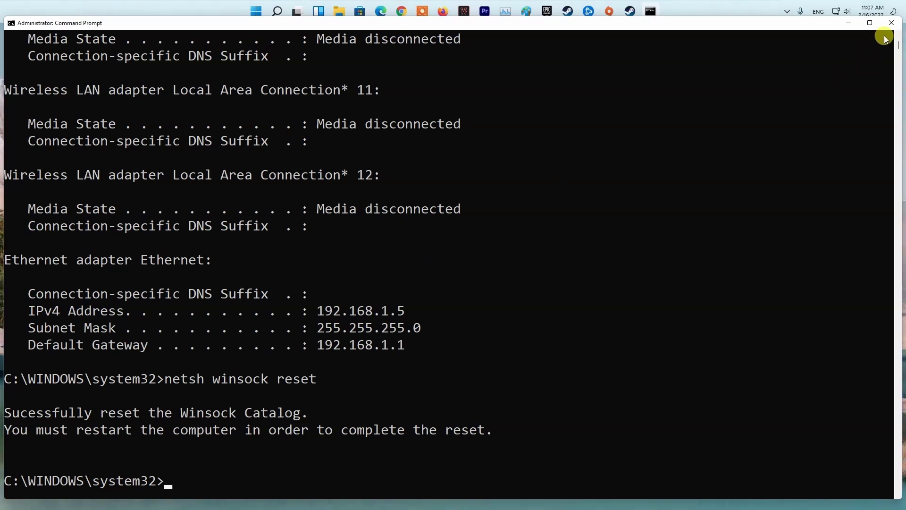
- Close Command Prompt and restart the computer from Start > Power > Restart
{"action": "left_click", "coordinate": [892, 23]}
{"action": "left_click", "coordinate": [265, 11]}
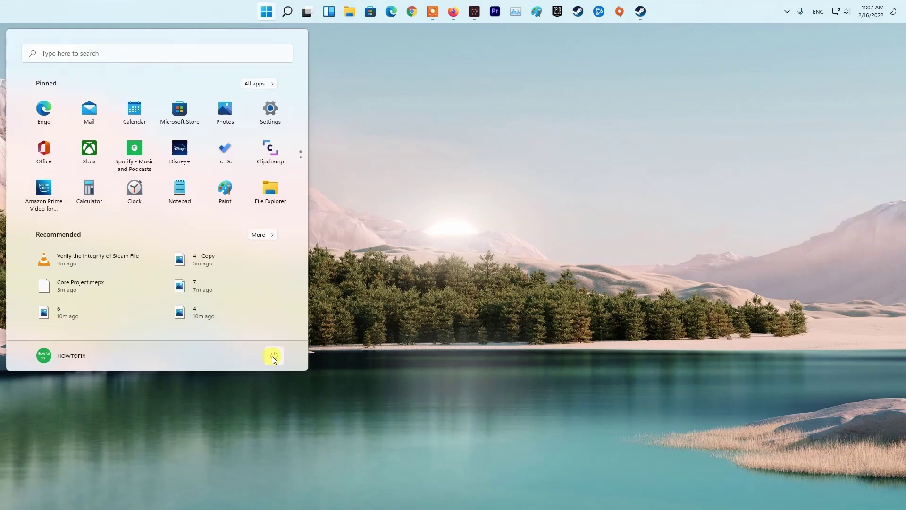
{"action": "left_click", "coordinate": [274, 357]}
{"action": "left_click", "coordinate": [270, 336]}
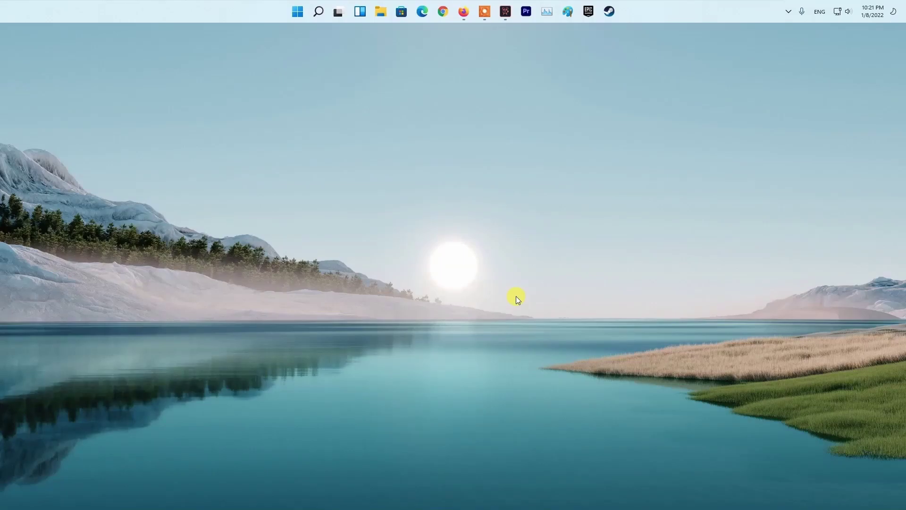
{"action": "left_click", "coordinate": [443, 222]}
- Search ncpa.cpl and open the Network Connections window
{"action": "left_click", "coordinate": [298, 11]}
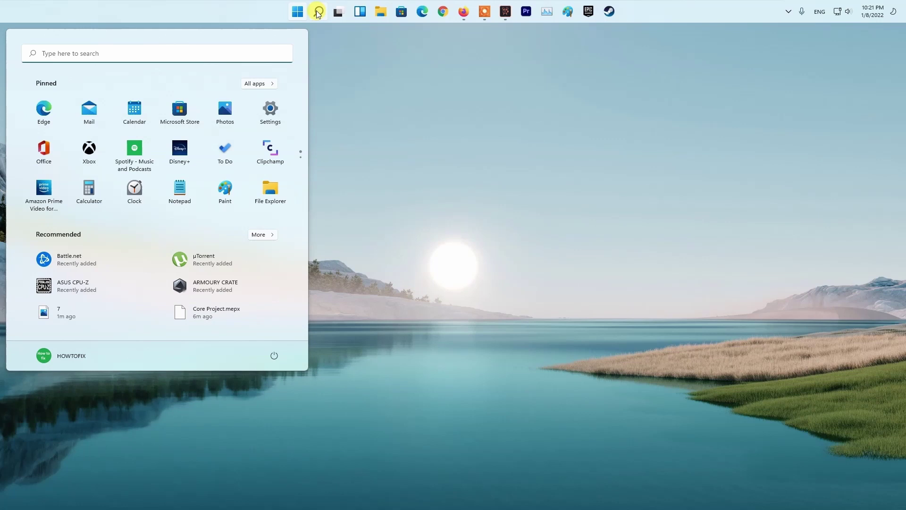
{"action": "left_click", "coordinate": [319, 13]}
{"action": "type", "text": "ncpa.cpl"}
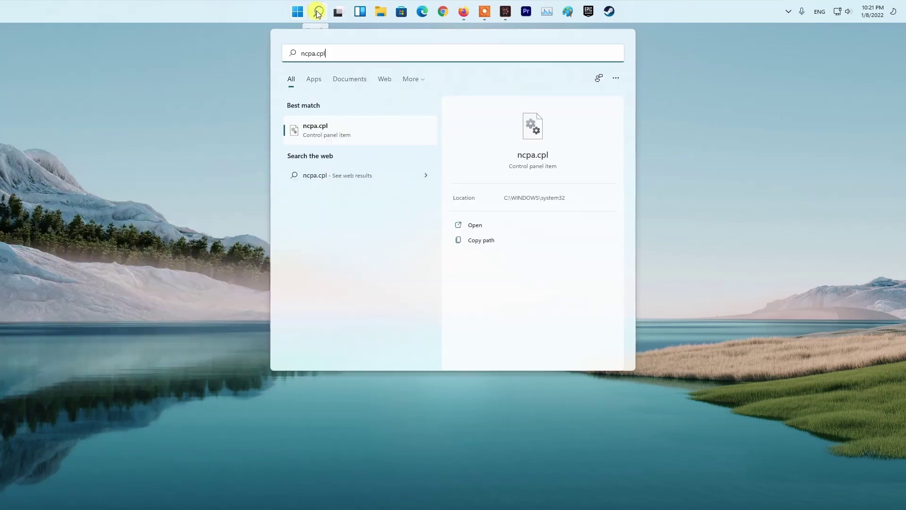
{"action": "left_click", "coordinate": [334, 140]}
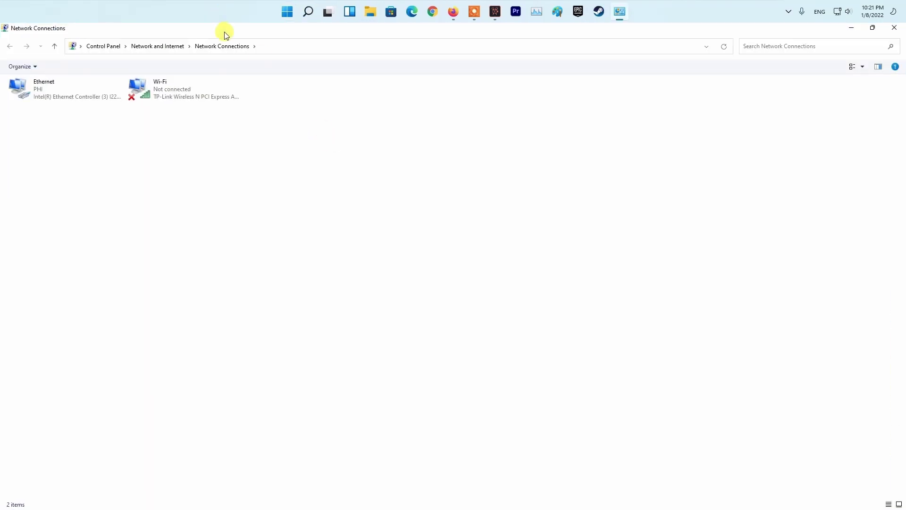
- Switch Ethernet's IPv4 properties to manual DNS servers and start entering 8.8.8.8 as the preferred server
{"action": "left_click", "coordinate": [76, 97]}
{"action": "right_click", "coordinate": [74, 94]}
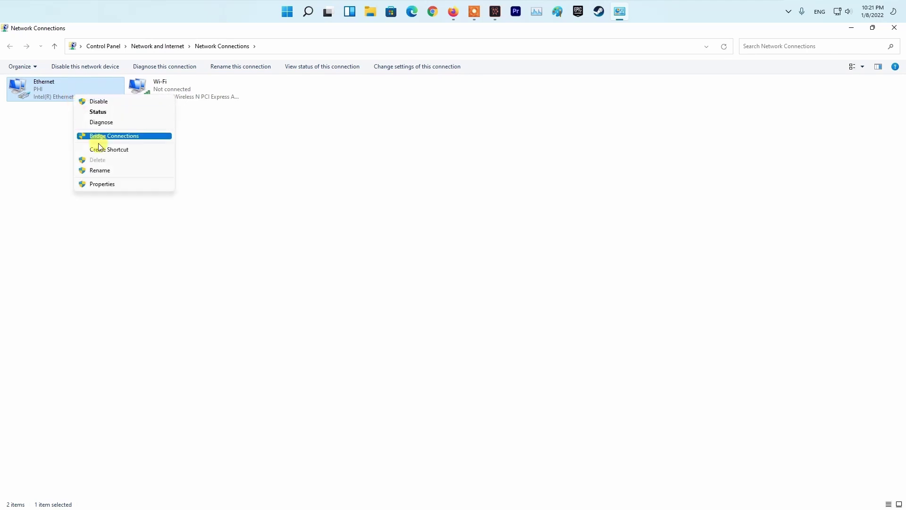
{"action": "left_click", "coordinate": [111, 185]}
{"action": "left_click_drag", "start_coordinate": [140, 93], "coordinate": [531, 139]}
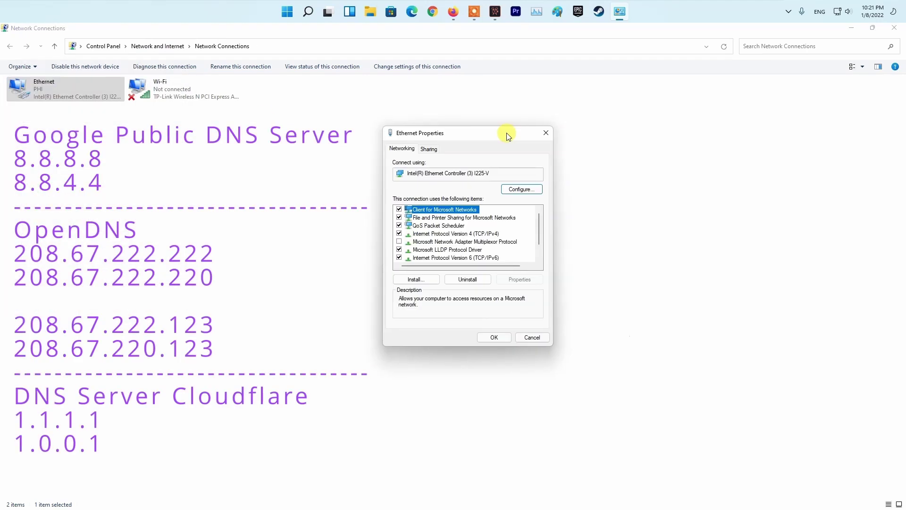
{"action": "scroll", "coordinate": [542, 232], "scroll_direction": "down", "scroll_amount": 1}
{"action": "left_click", "coordinate": [457, 217]}
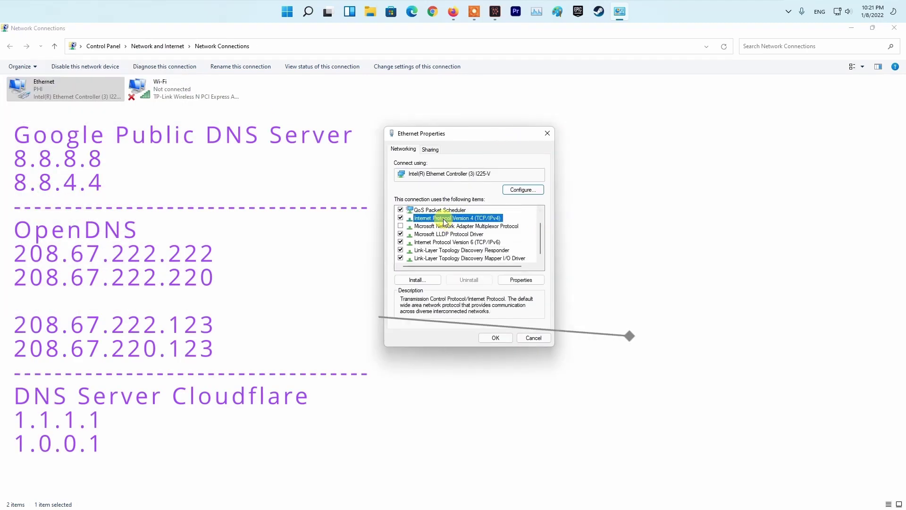
{"action": "left_click", "coordinate": [522, 281]}
{"action": "left_click", "coordinate": [417, 301]}
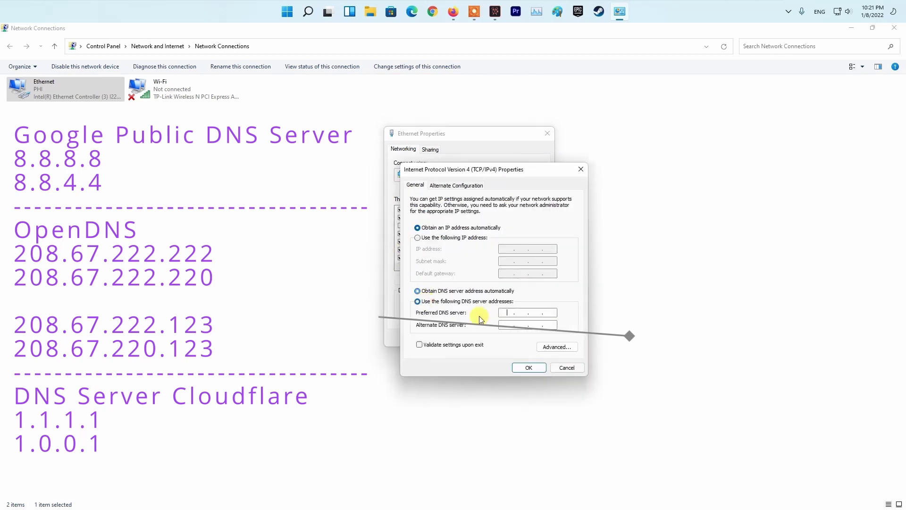
{"action": "type", "text": "8.8.8.8"}
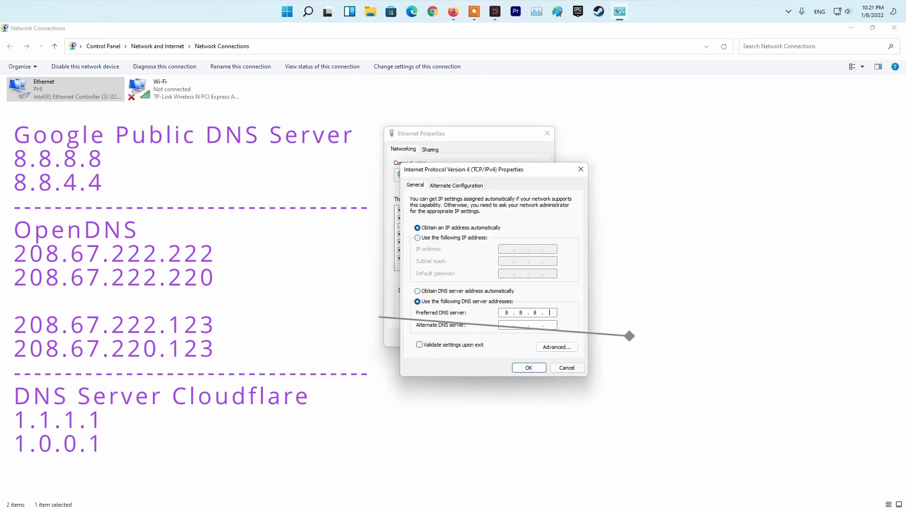